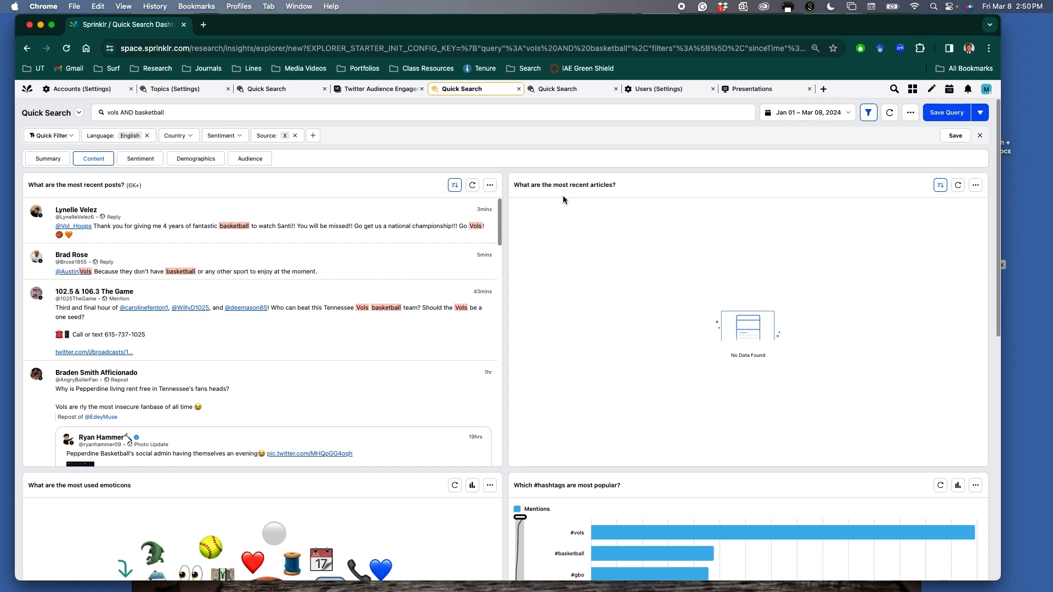
Show the Summary dashboard for the vols AND basketball search and examine the number of mentions and net sentiment score
{"action": "left_click", "coordinate": [47, 159]}
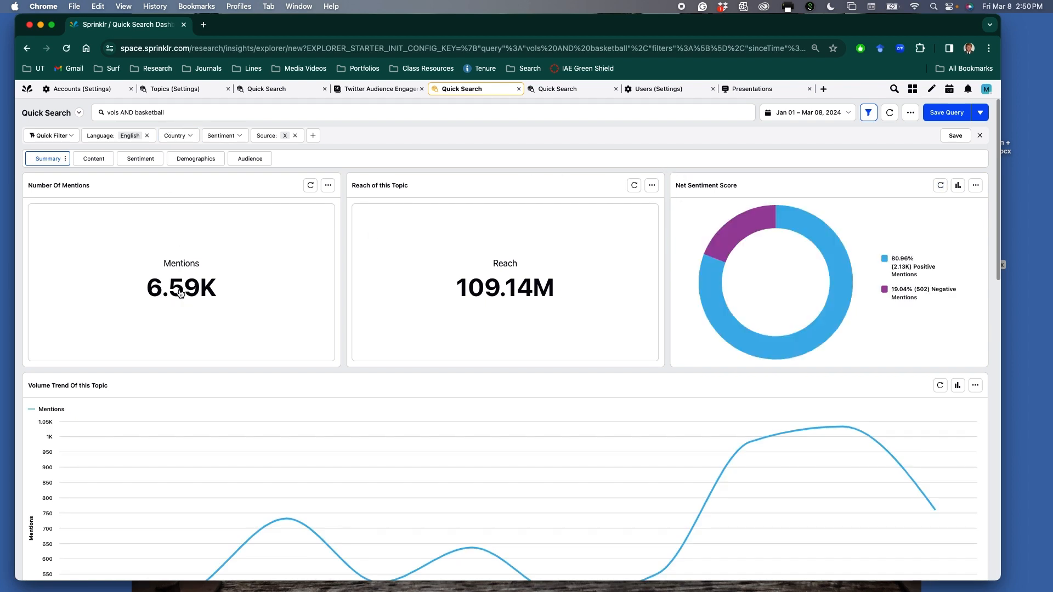
{"action": "mouse_move", "coordinate": [181, 294]}
{"action": "mouse_move", "coordinate": [823, 263]}
Look through the channels offered by the Source filter and cancel without applying changes
{"action": "left_click", "coordinate": [267, 137]}
{"action": "scroll", "coordinate": [278, 261], "scroll_direction": "down", "scroll_amount": 3}
{"action": "scroll", "coordinate": [277, 261], "scroll_direction": "up", "scroll_amount": 3}
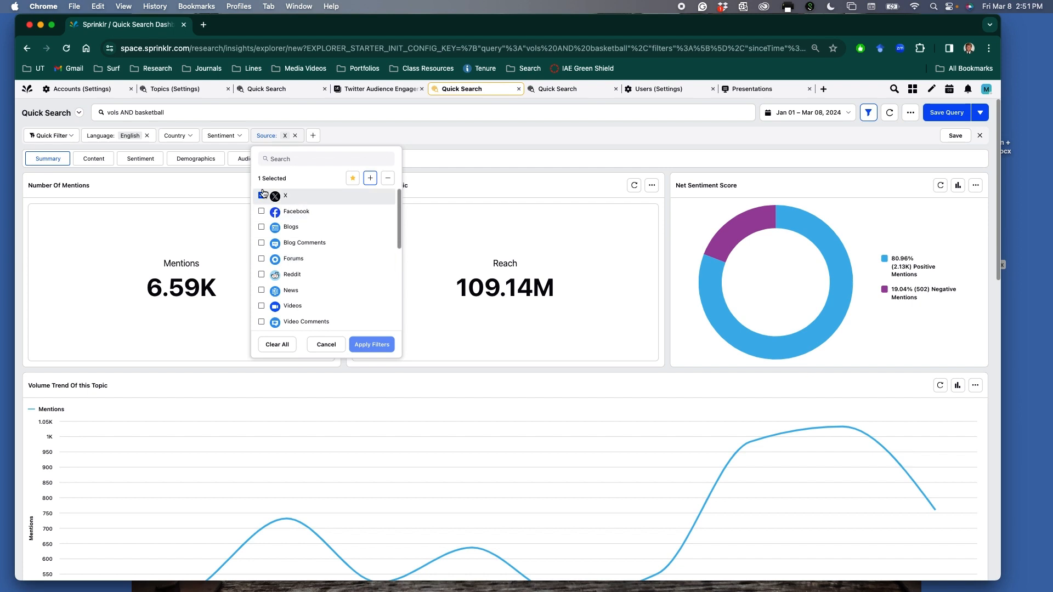
{"action": "left_click", "coordinate": [334, 346]}
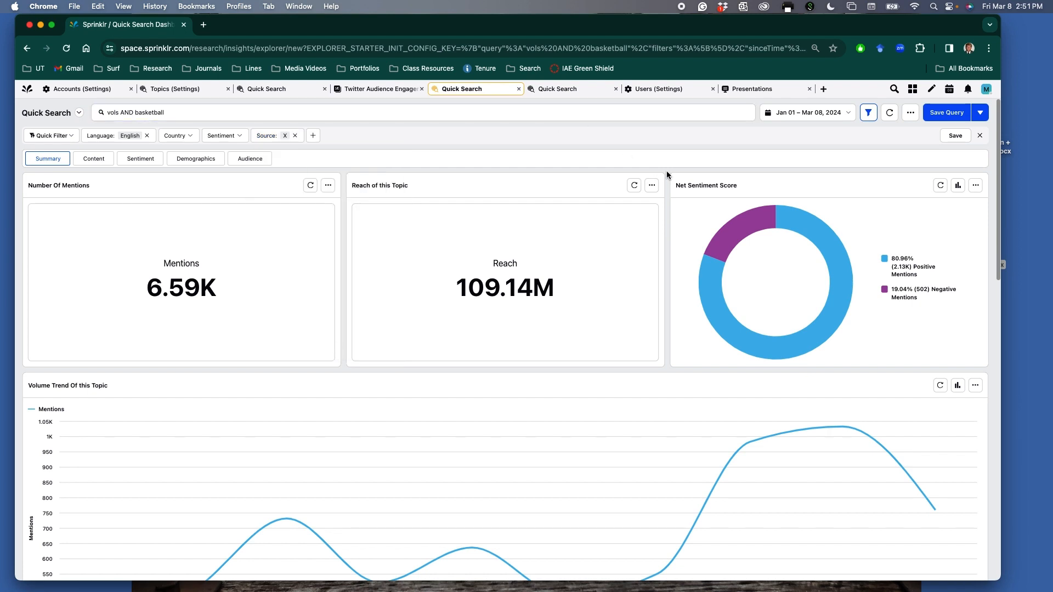
Show the conversation stream for the Feb 26 peak in the volume trend, read through its posts and close it
{"action": "scroll", "coordinate": [667, 173], "scroll_direction": "down", "scroll_amount": 5}
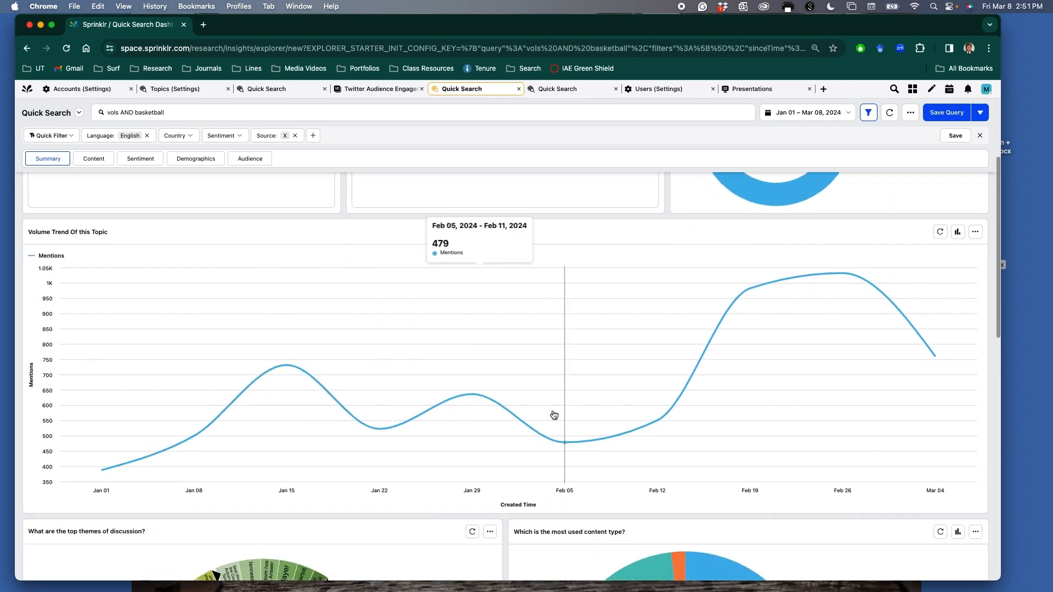
{"action": "left_click", "coordinate": [842, 277]}
{"action": "left_click", "coordinate": [789, 248]}
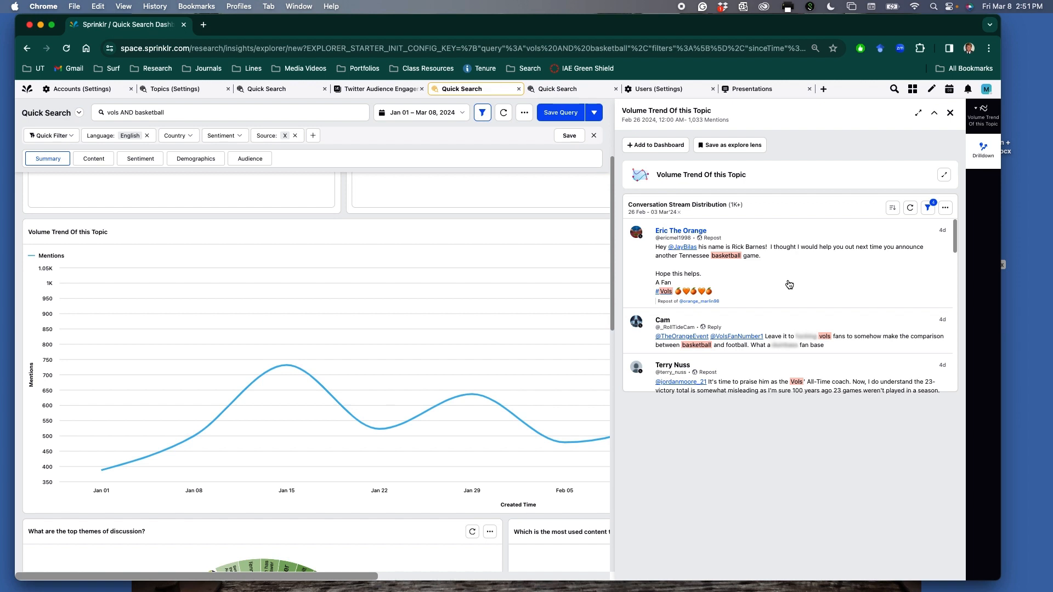
{"action": "scroll", "coordinate": [789, 284], "scroll_direction": "down", "scroll_amount": 1}
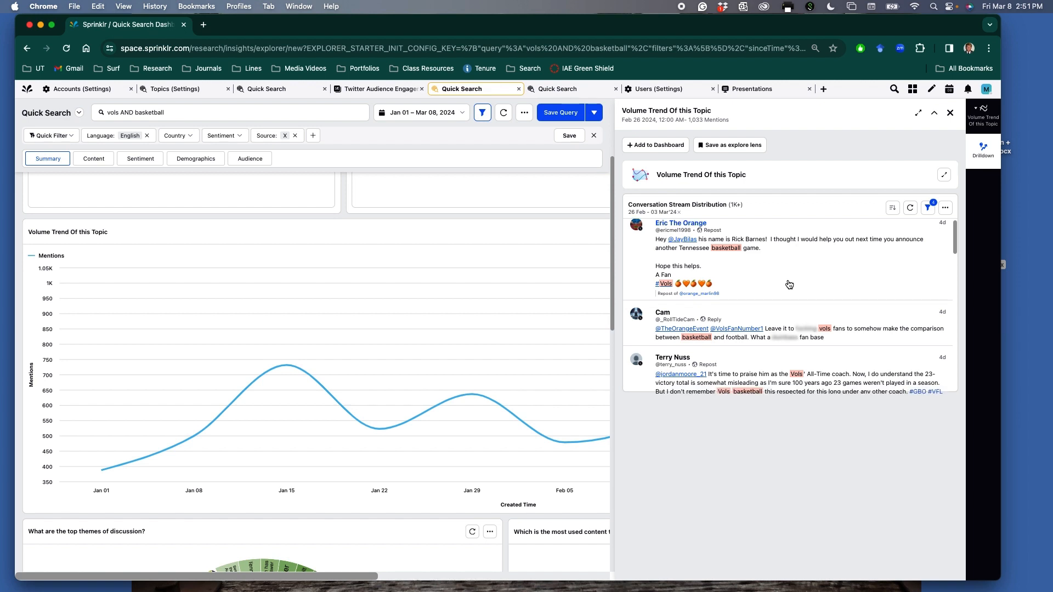
{"action": "scroll", "coordinate": [789, 285], "scroll_direction": "down", "scroll_amount": 2}
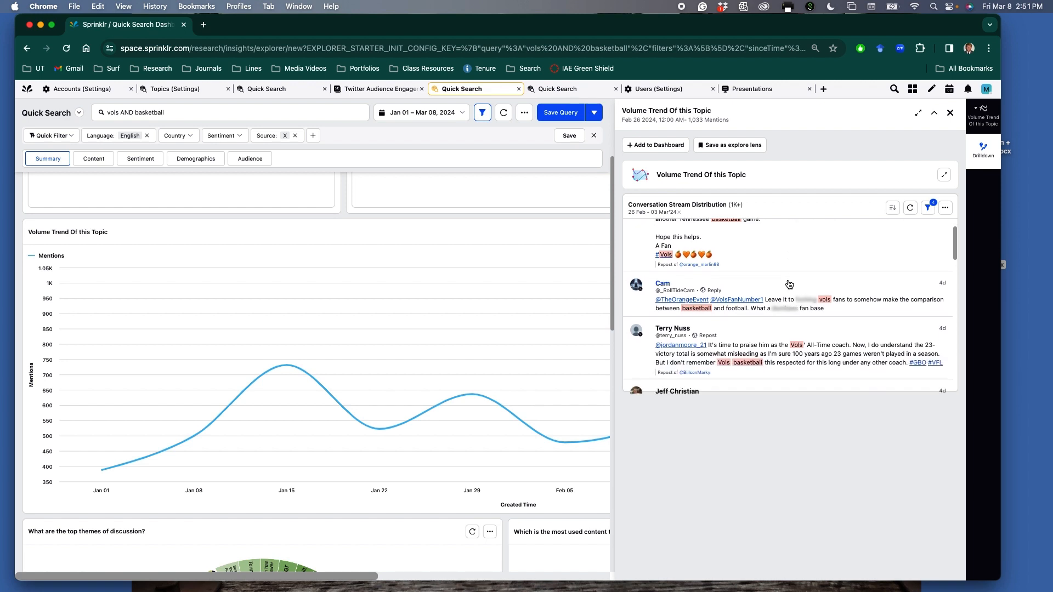
{"action": "scroll", "coordinate": [789, 284], "scroll_direction": "down", "scroll_amount": 5}
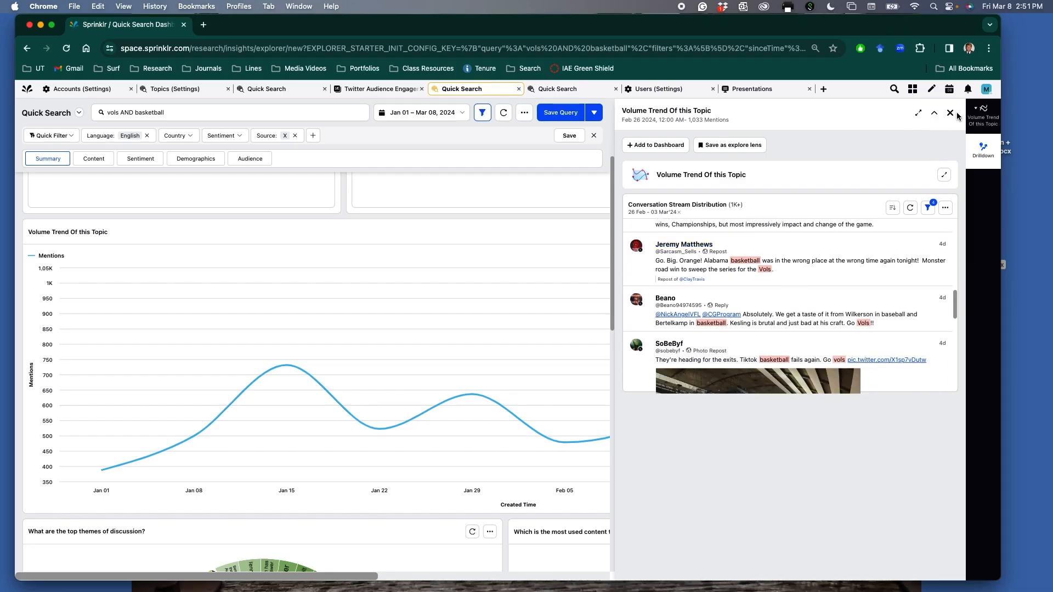
{"action": "left_click", "coordinate": [955, 114]}
Narrow the search query to vols AND basketball AND knecht and run it
{"action": "scroll", "coordinate": [526, 329], "scroll_direction": "down", "scroll_amount": 7}
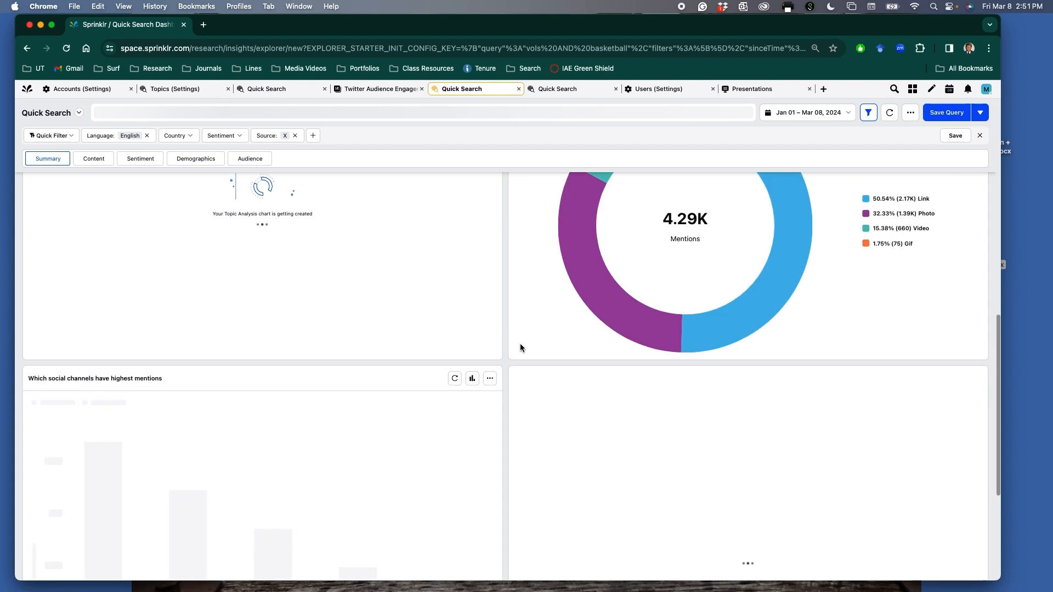
{"action": "scroll", "coordinate": [506, 335], "scroll_direction": "up", "scroll_amount": 3}
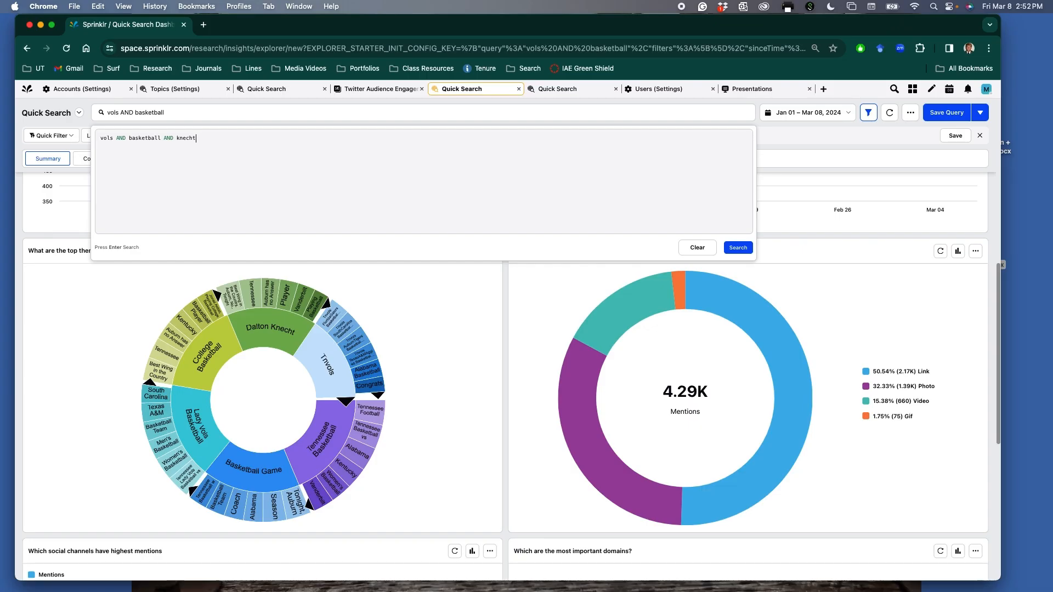
{"action": "left_click", "coordinate": [738, 248]}
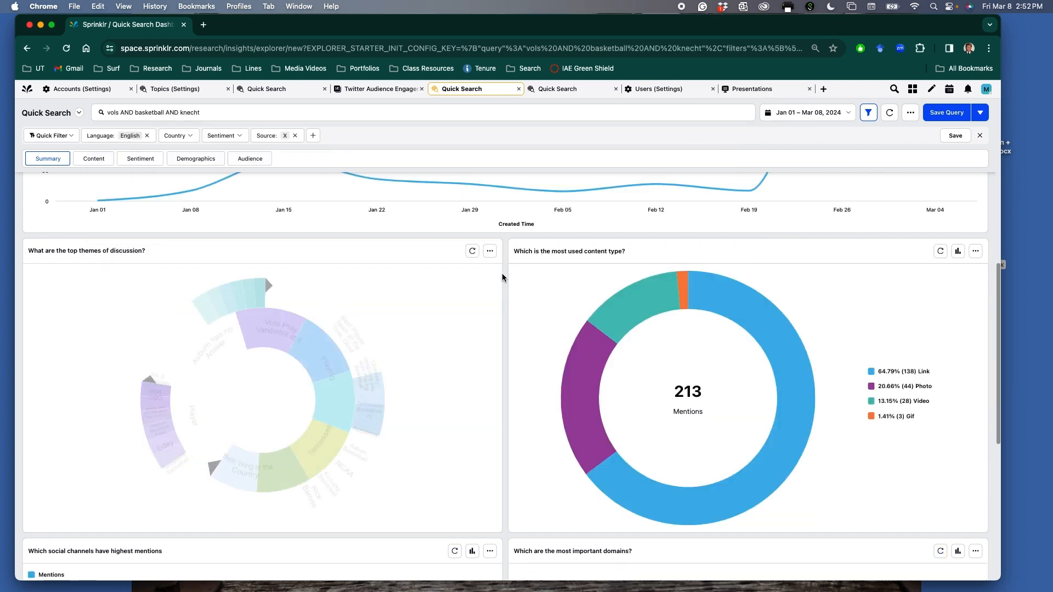
Check the conversation stream behind the Feb 26 peak of the narrowed search's volume trend and close it
{"action": "scroll", "coordinate": [509, 258], "scroll_direction": "up", "scroll_amount": 4}
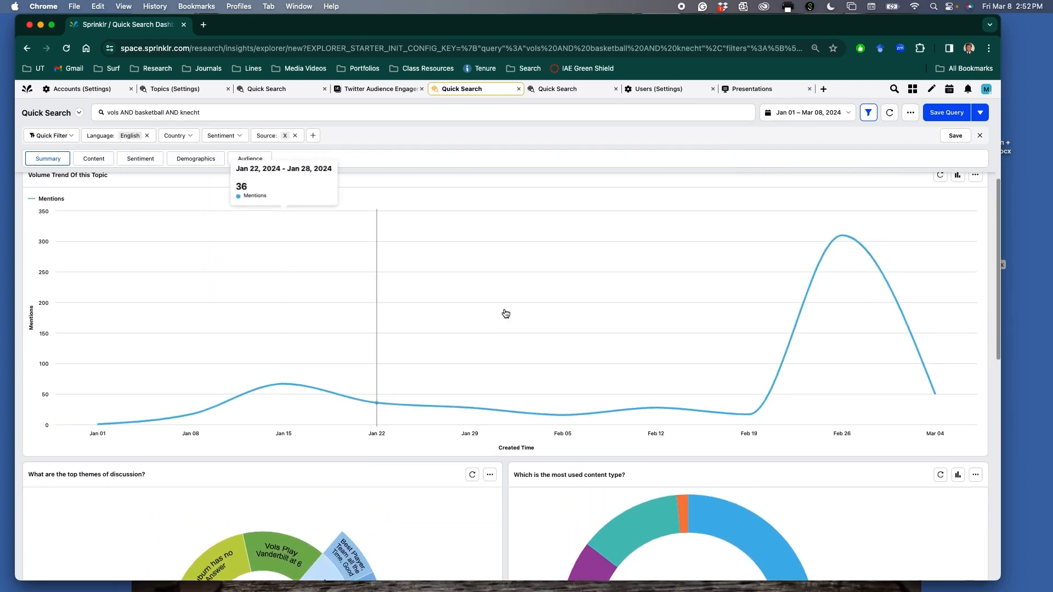
{"action": "left_click", "coordinate": [843, 239]}
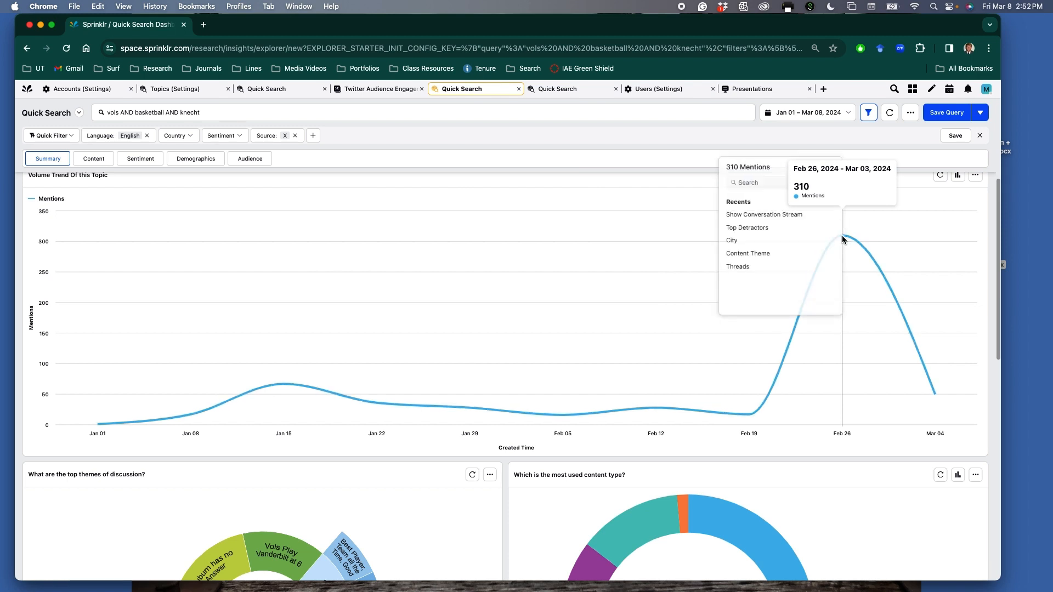
{"action": "left_click", "coordinate": [778, 221]}
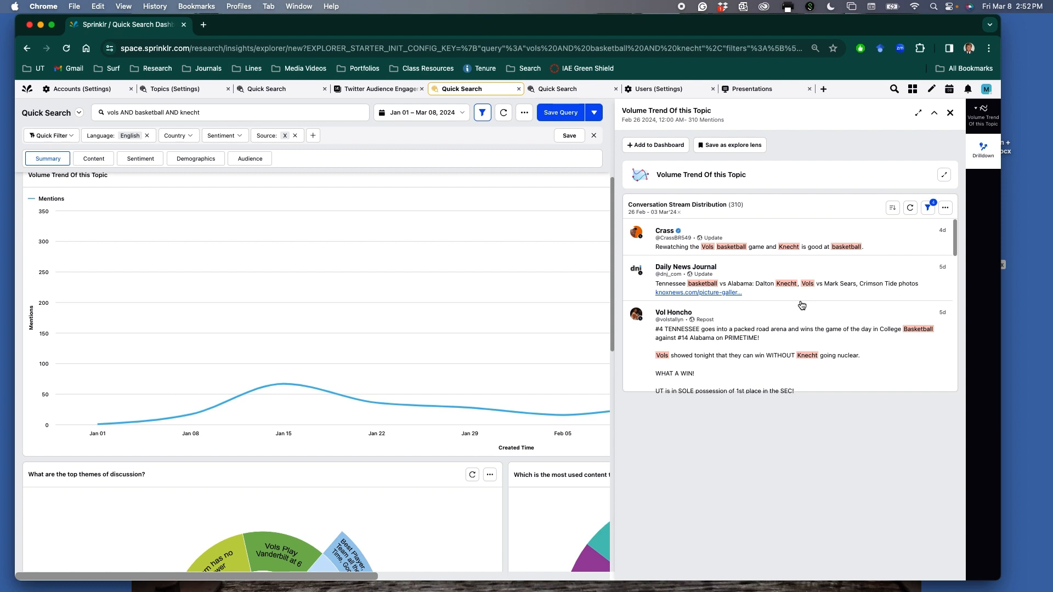
{"action": "left_click", "coordinate": [953, 114]}
Examine the top discussion themes and most used content type for the narrowed search in the Summary dashboard
{"action": "scroll", "coordinate": [510, 343], "scroll_direction": "down", "scroll_amount": 4}
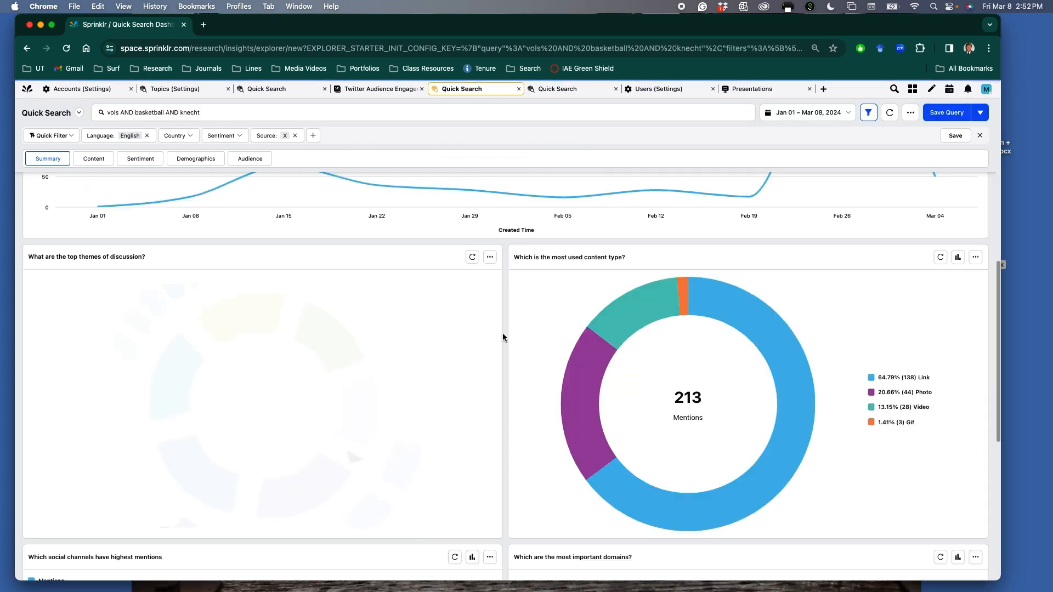
{"action": "scroll", "coordinate": [387, 314], "scroll_direction": "down", "scroll_amount": 1}
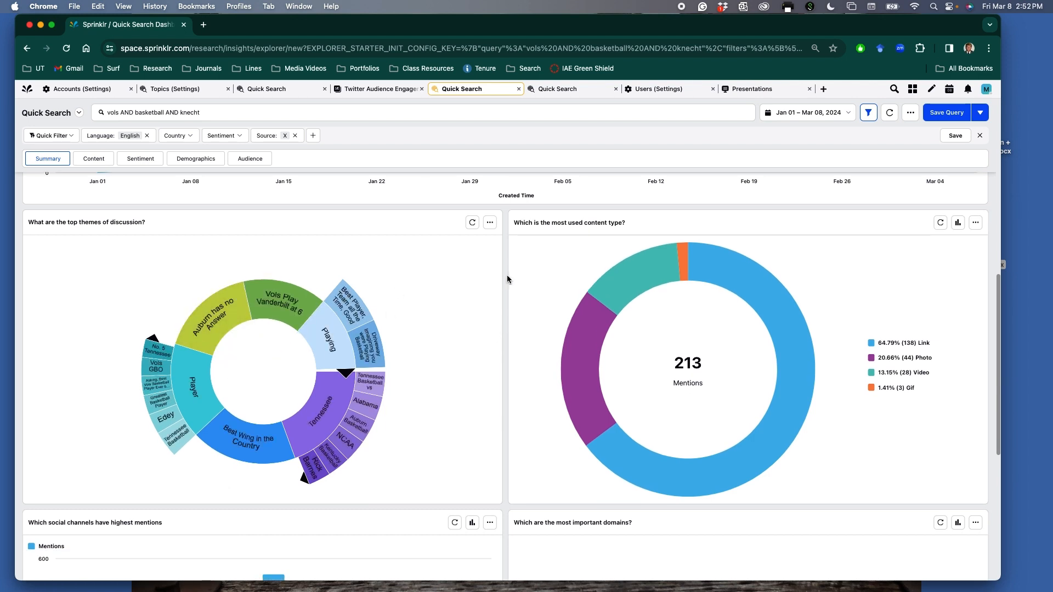
{"action": "scroll", "coordinate": [507, 276], "scroll_direction": "down", "scroll_amount": 5}
{"action": "scroll", "coordinate": [255, 220], "scroll_direction": "up", "scroll_amount": 10}
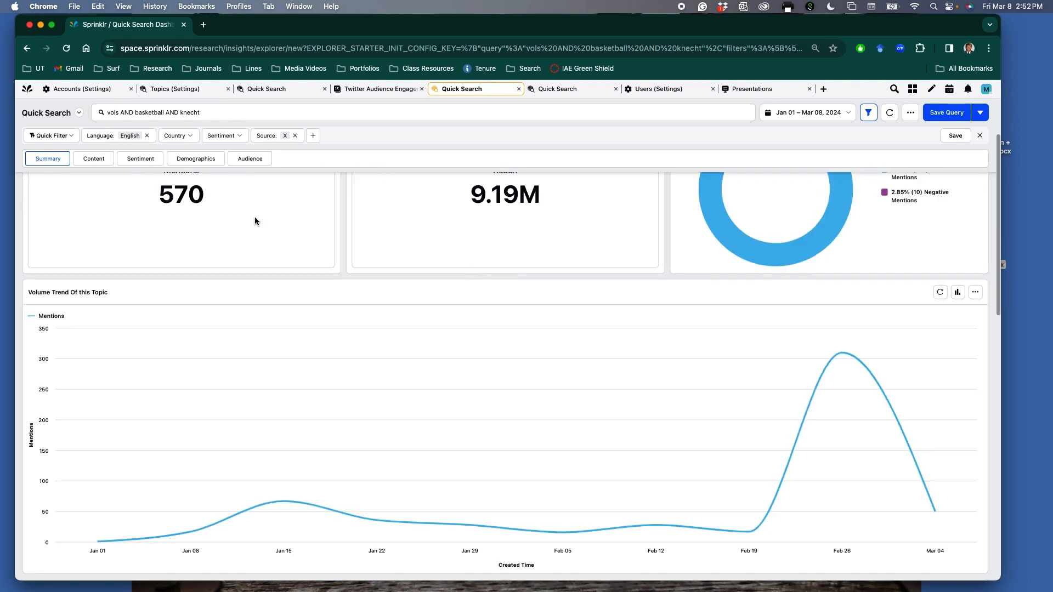
Review the Content dashboard's recent posts, most used emoticons, popular hashtags and top terms, checking the drill-down options for the basketball emoticon
{"action": "left_click", "coordinate": [94, 158]}
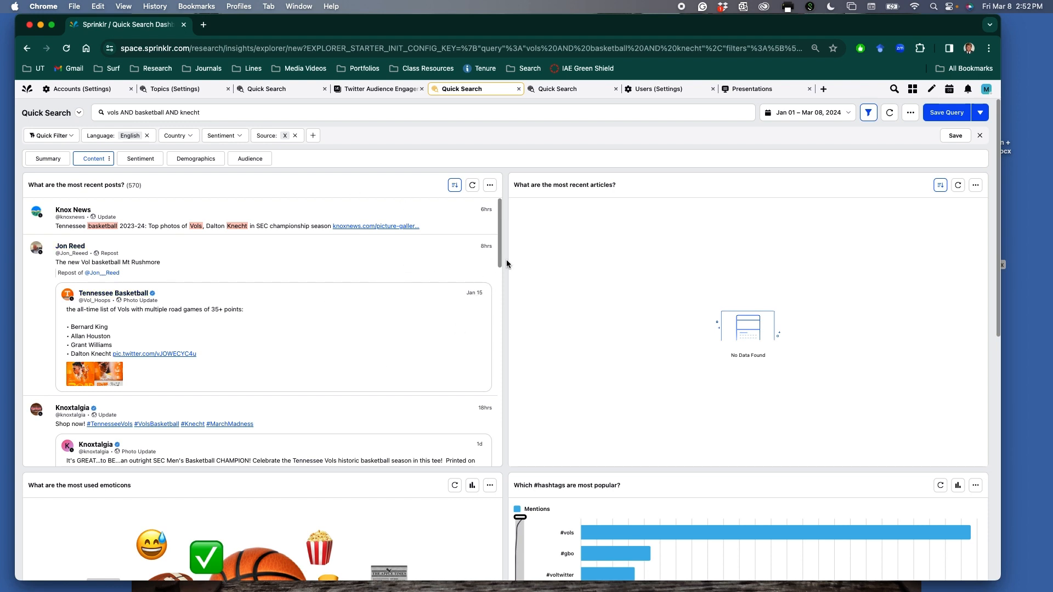
{"action": "scroll", "coordinate": [506, 264], "scroll_direction": "down", "scroll_amount": 4}
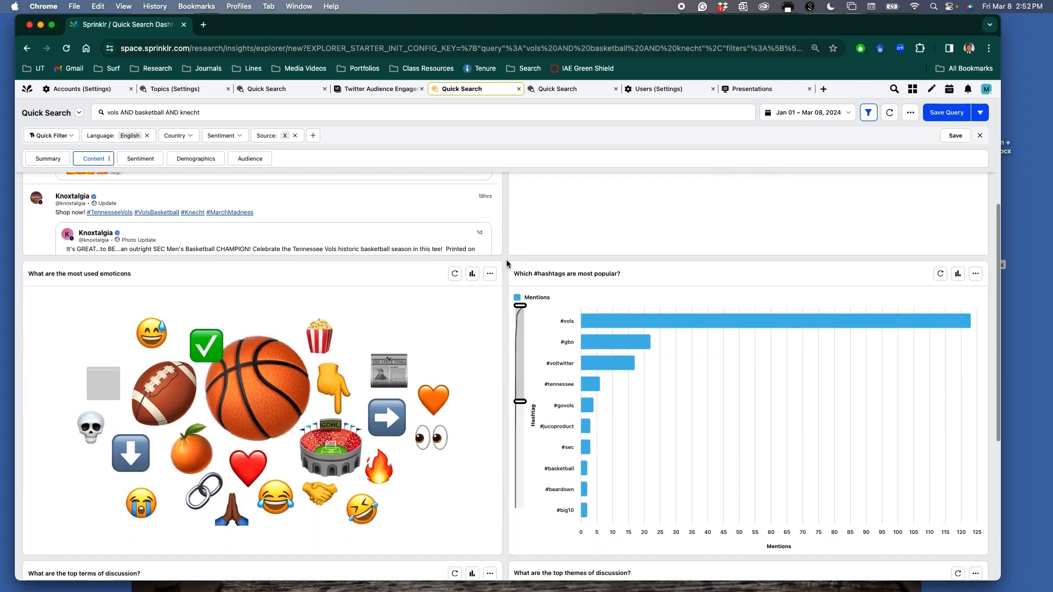
{"action": "left_click", "coordinate": [260, 389]}
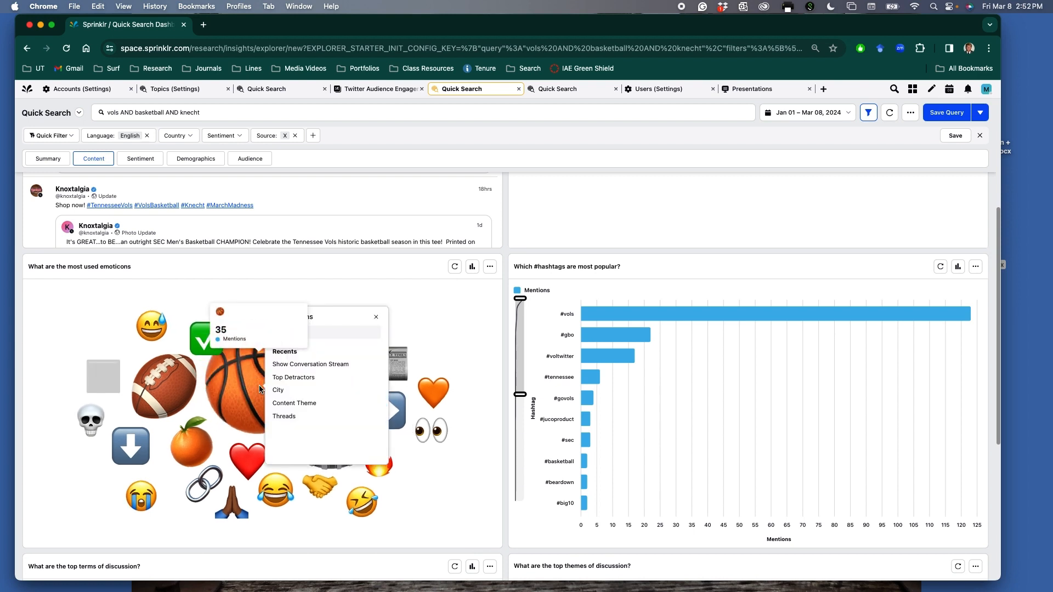
{"action": "left_click", "coordinate": [508, 261]}
{"action": "scroll", "coordinate": [502, 254], "scroll_direction": "down", "scroll_amount": 1}
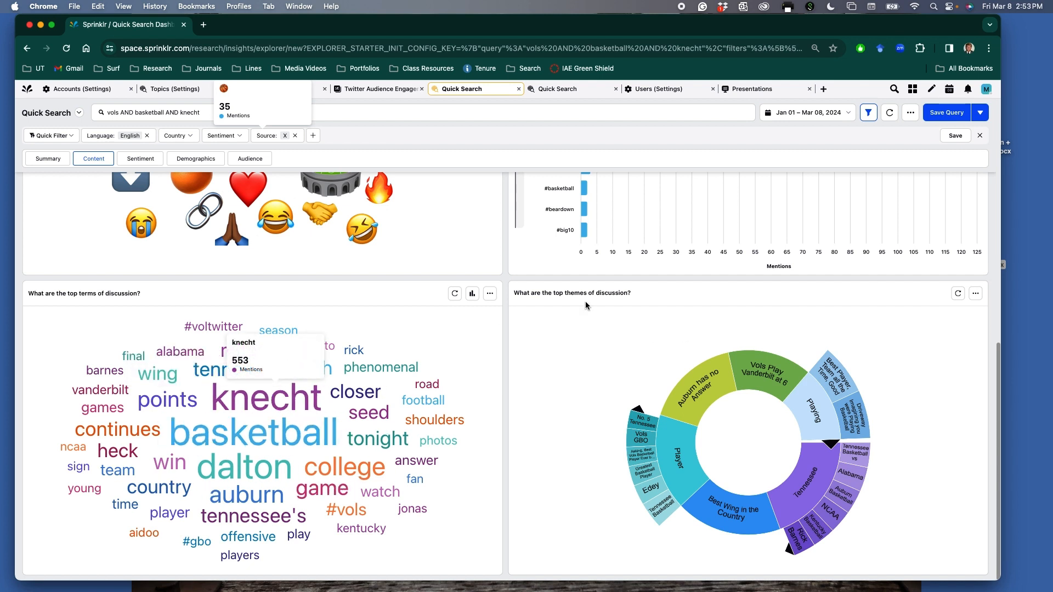
Review the Sentiment dashboard, comparing sentiment by country and hashtag and the most used words in positive and negative mentions
{"action": "left_click", "coordinate": [148, 159]}
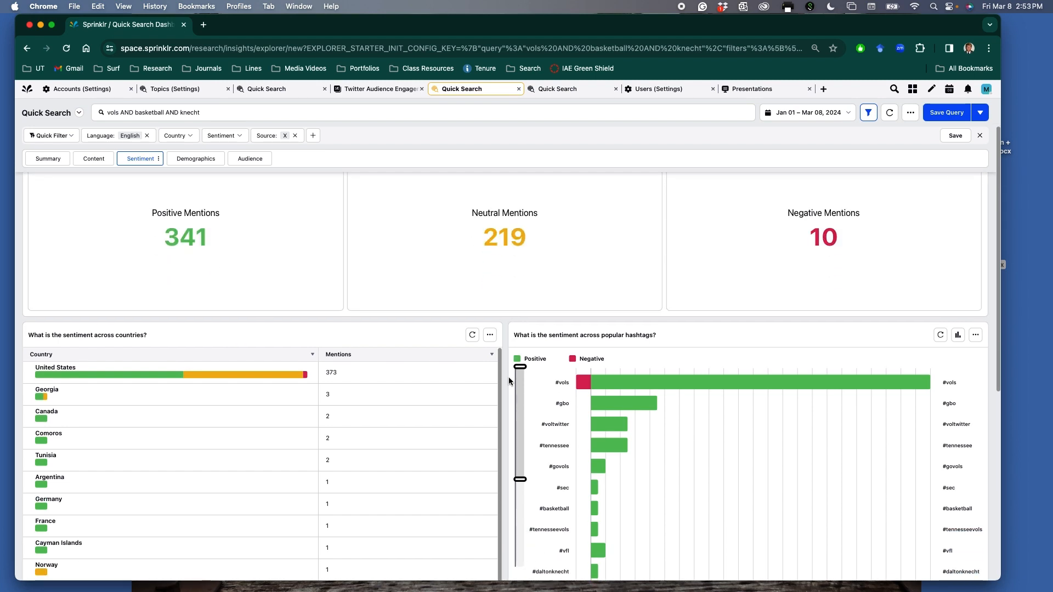
{"action": "scroll", "coordinate": [509, 377], "scroll_direction": "down", "scroll_amount": 10}
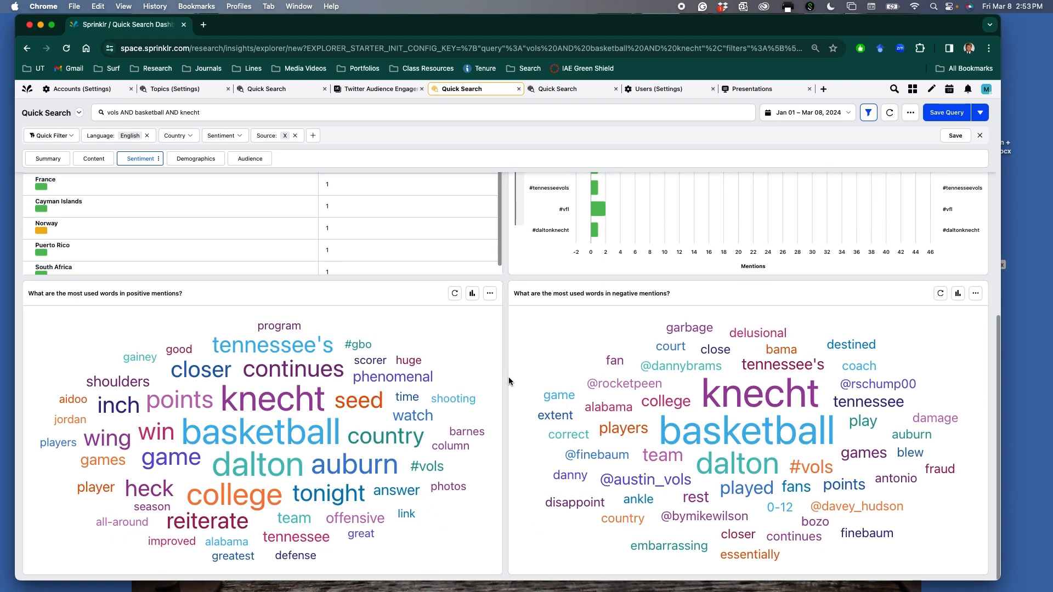
{"action": "mouse_move", "coordinate": [346, 455]}
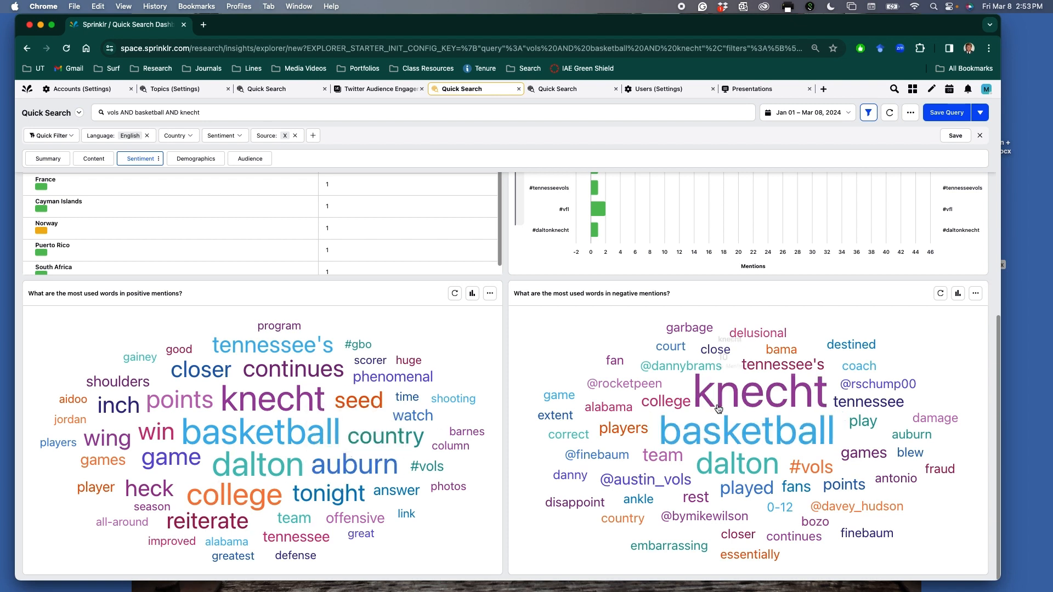
{"action": "mouse_move", "coordinate": [680, 412]}
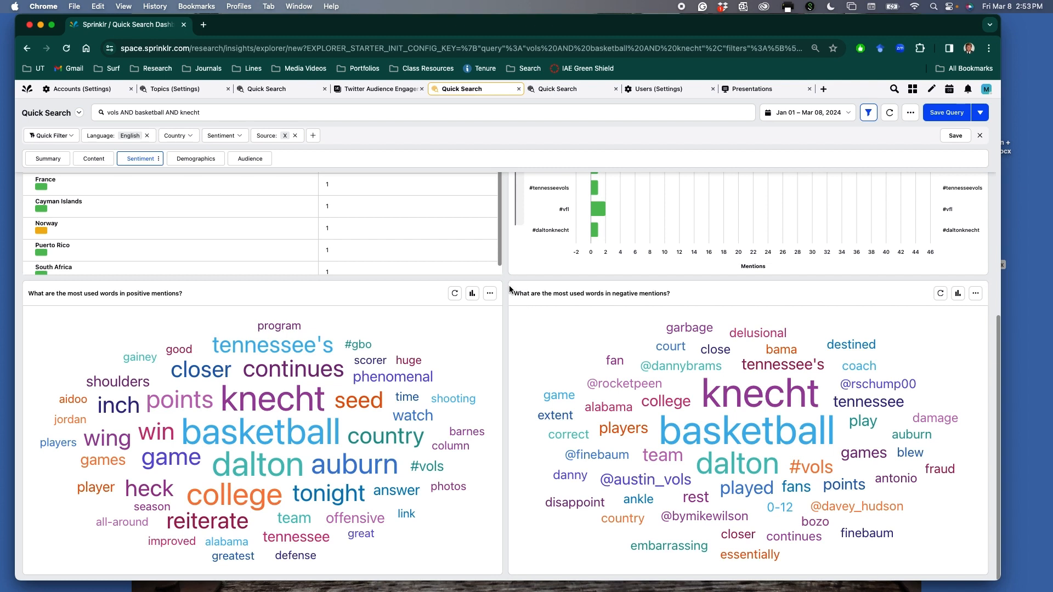
{"action": "scroll", "coordinate": [504, 280], "scroll_direction": "up", "scroll_amount": 7}
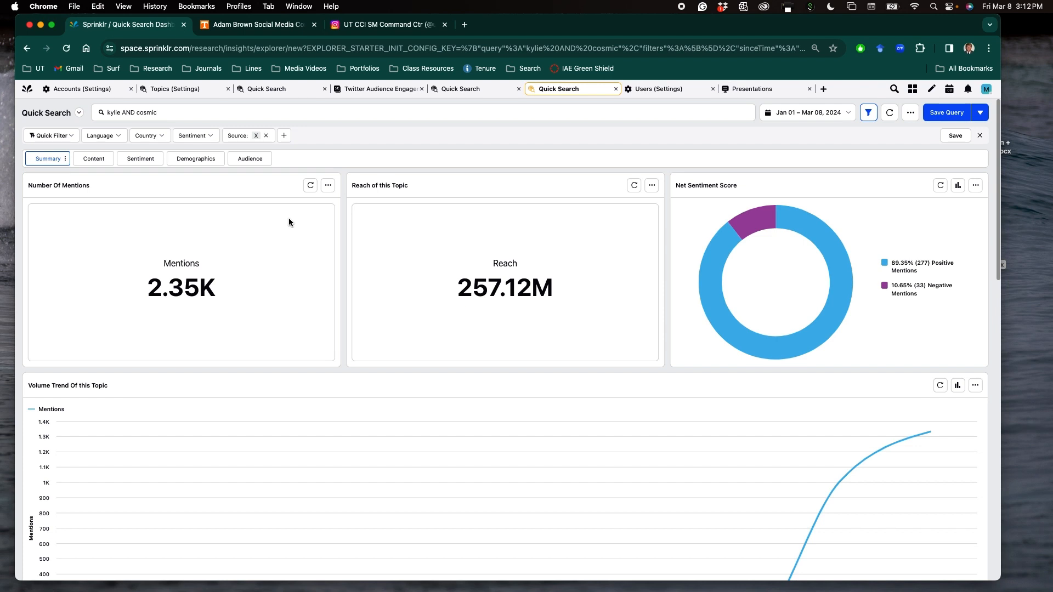
Examine the Demographics dashboard for the kylie AND cosmic search, covering the location map, gender participation with sentiment, and top countries
{"action": "left_click", "coordinate": [196, 159]}
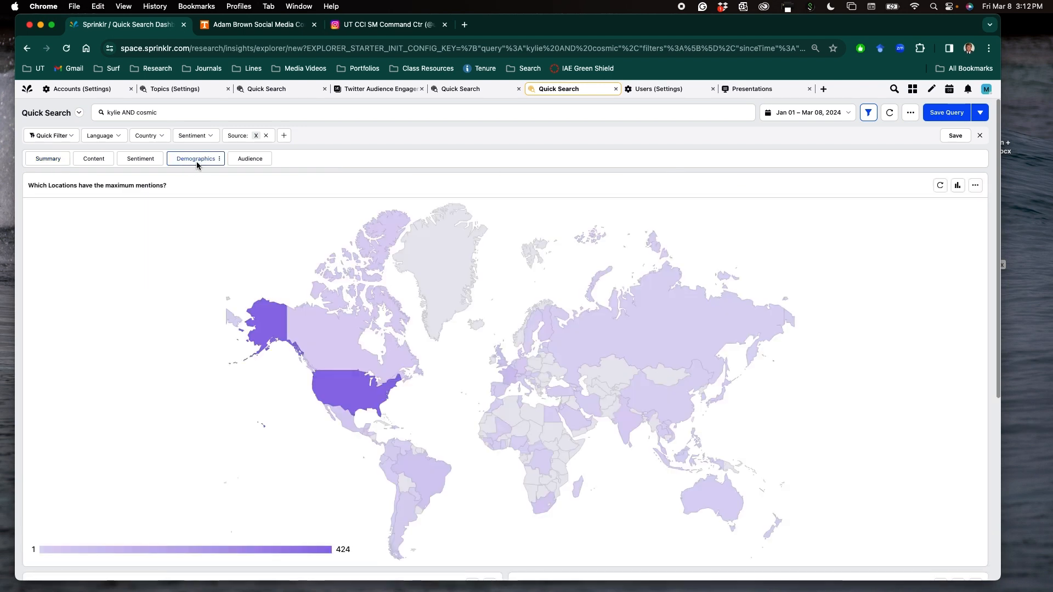
{"action": "scroll", "coordinate": [215, 348], "scroll_direction": "down", "scroll_amount": 1}
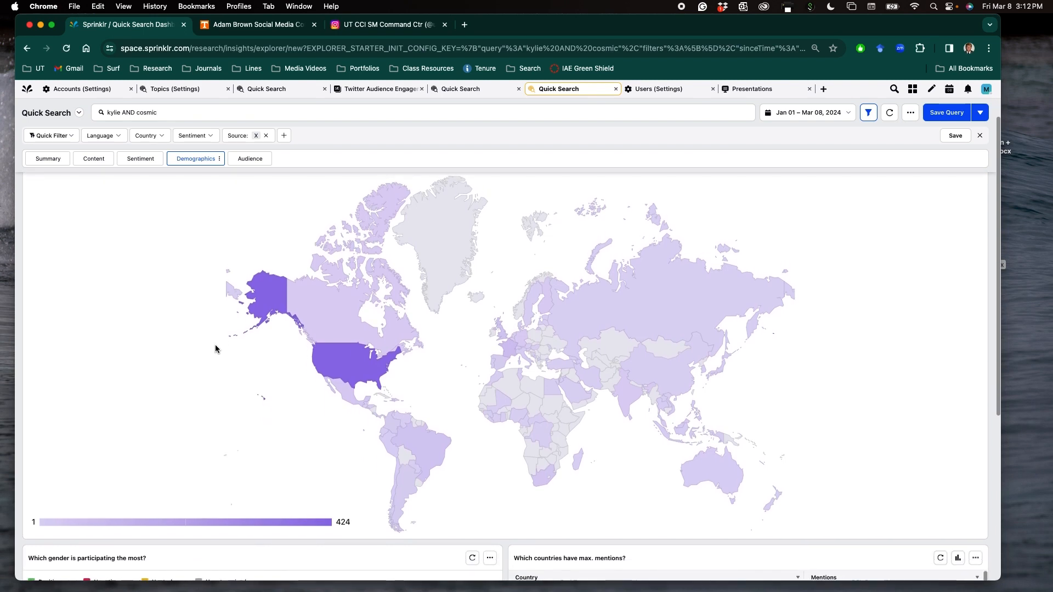
{"action": "scroll", "coordinate": [216, 349], "scroll_direction": "up", "scroll_amount": 1}
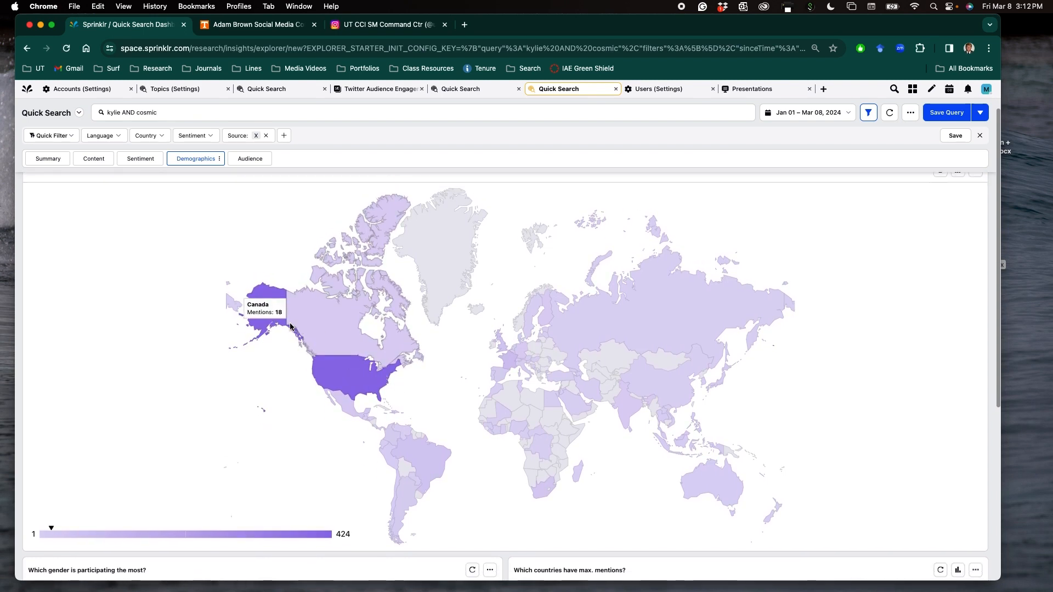
{"action": "scroll", "coordinate": [290, 375], "scroll_direction": "down", "scroll_amount": 1}
{"action": "scroll", "coordinate": [288, 375], "scroll_direction": "down", "scroll_amount": 4}
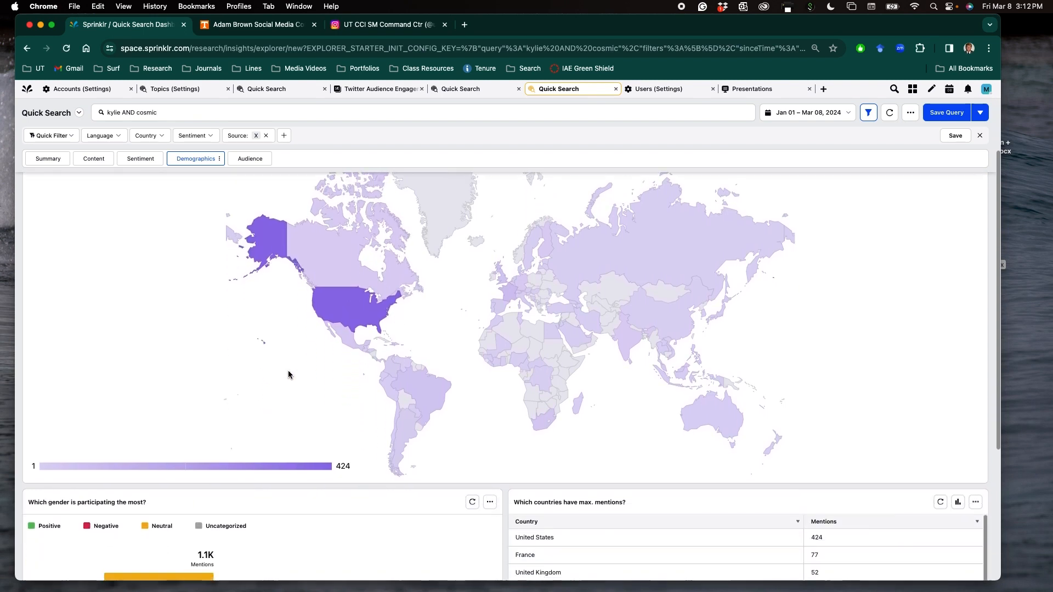
{"action": "scroll", "coordinate": [289, 375], "scroll_direction": "down", "scroll_amount": 6}
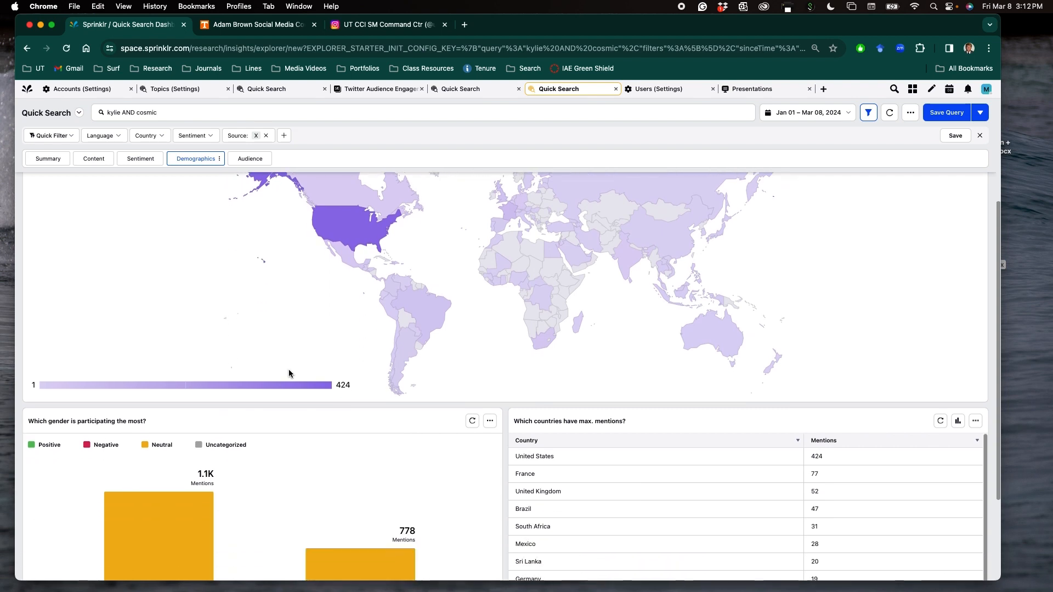
{"action": "mouse_move", "coordinate": [214, 383]}
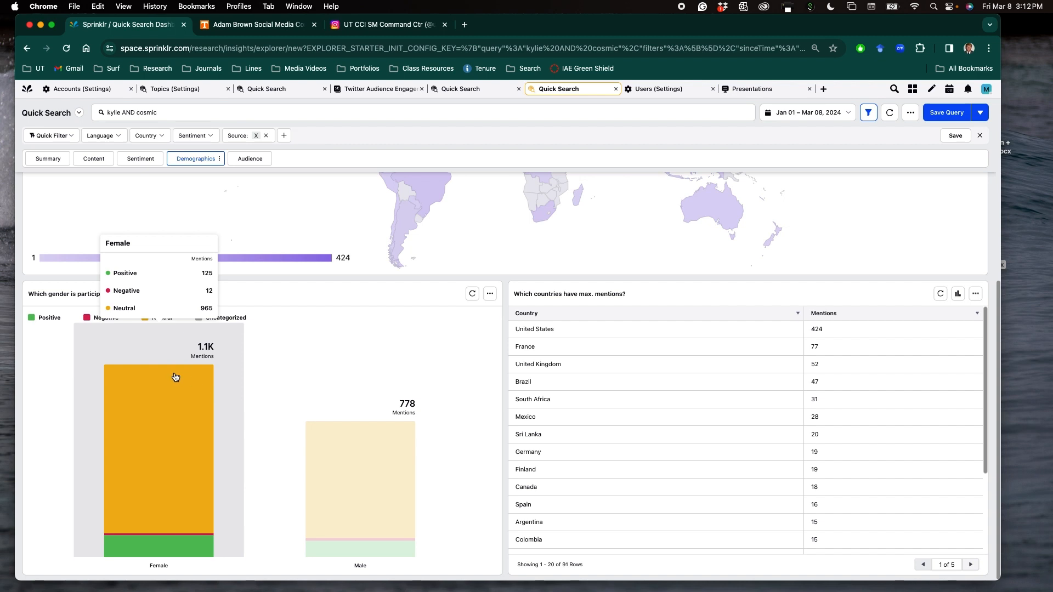
{"action": "mouse_move", "coordinate": [393, 517]}
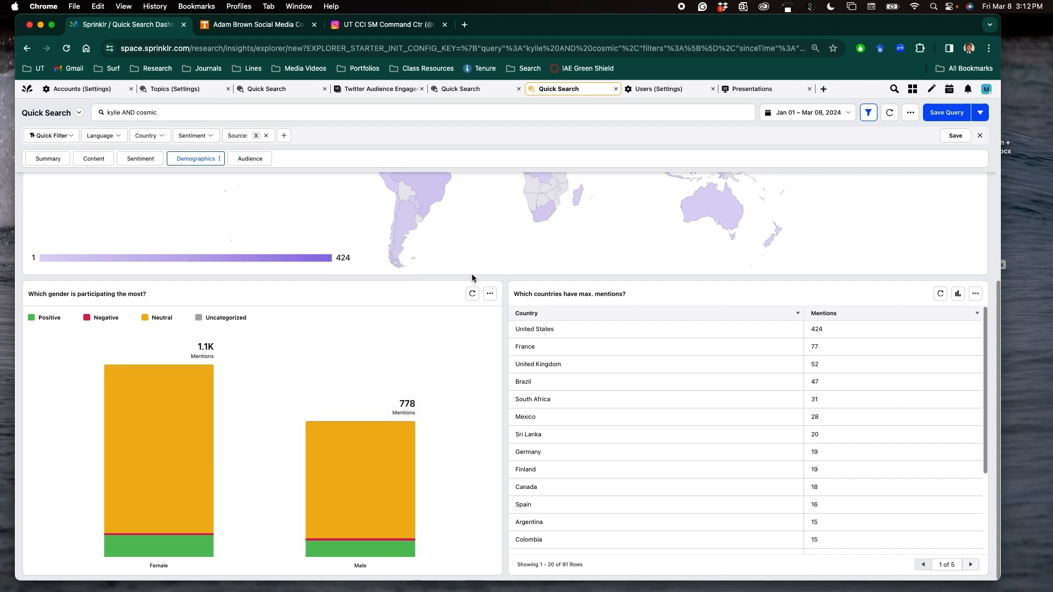
Review the Audience dashboard's top advocates, detractors, prolific users and influencers for the kylie AND cosmic search
{"action": "left_click", "coordinate": [250, 158]}
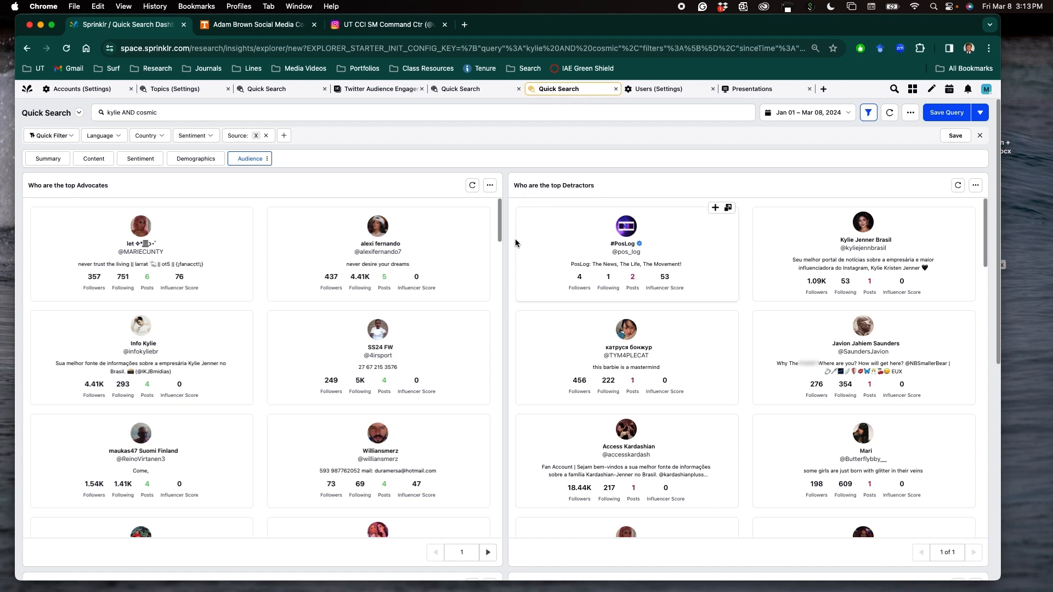
{"action": "scroll", "coordinate": [505, 251], "scroll_direction": "down", "scroll_amount": 8}
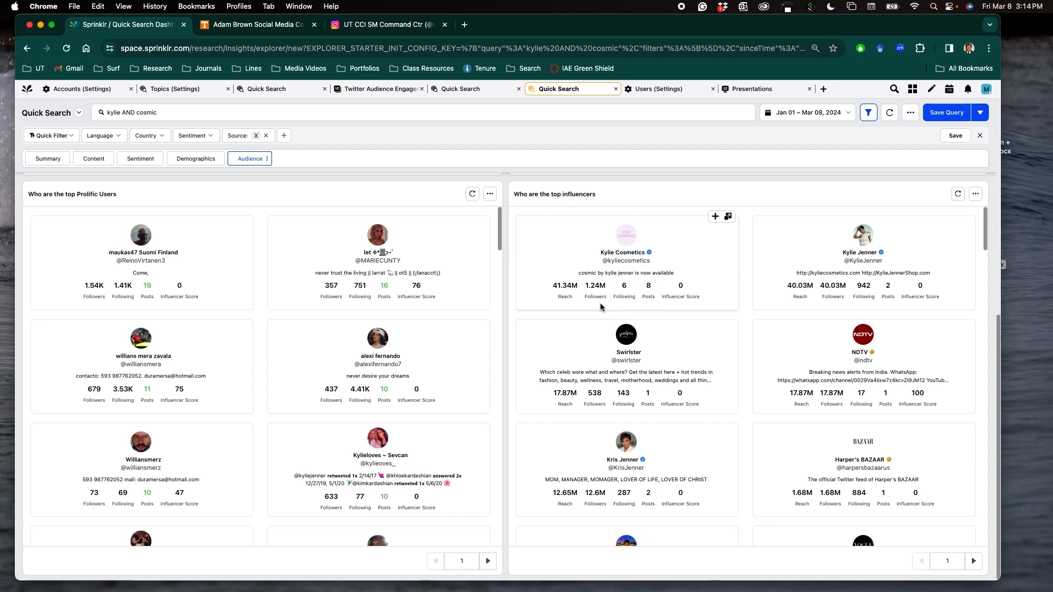
Look through the top influencers listed for the kylie AND cosmic search
{"action": "scroll", "coordinate": [611, 306], "scroll_direction": "down", "scroll_amount": 2}
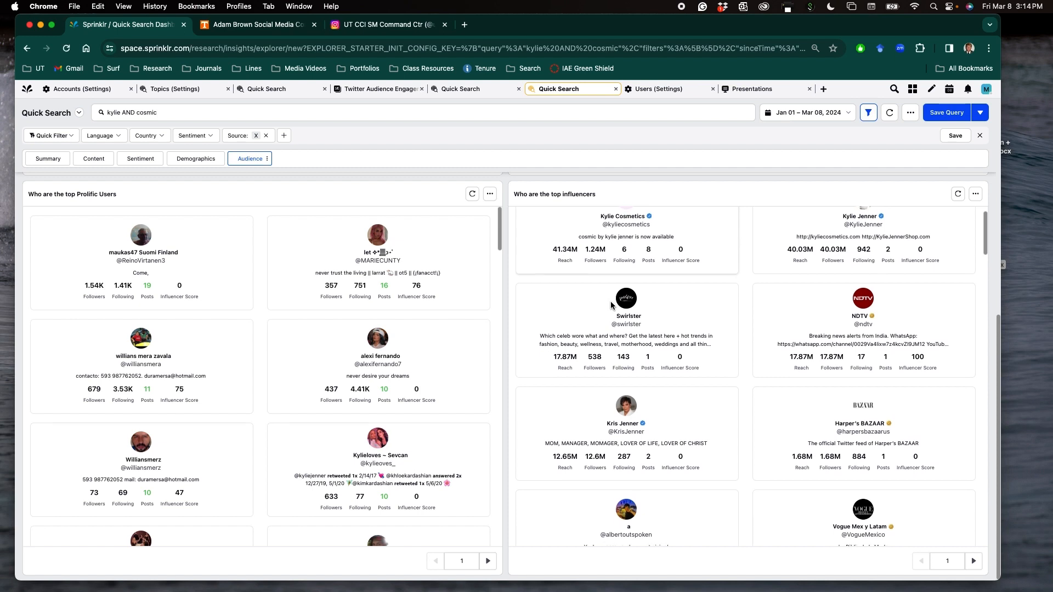
{"action": "scroll", "coordinate": [612, 305], "scroll_direction": "up", "scroll_amount": 2}
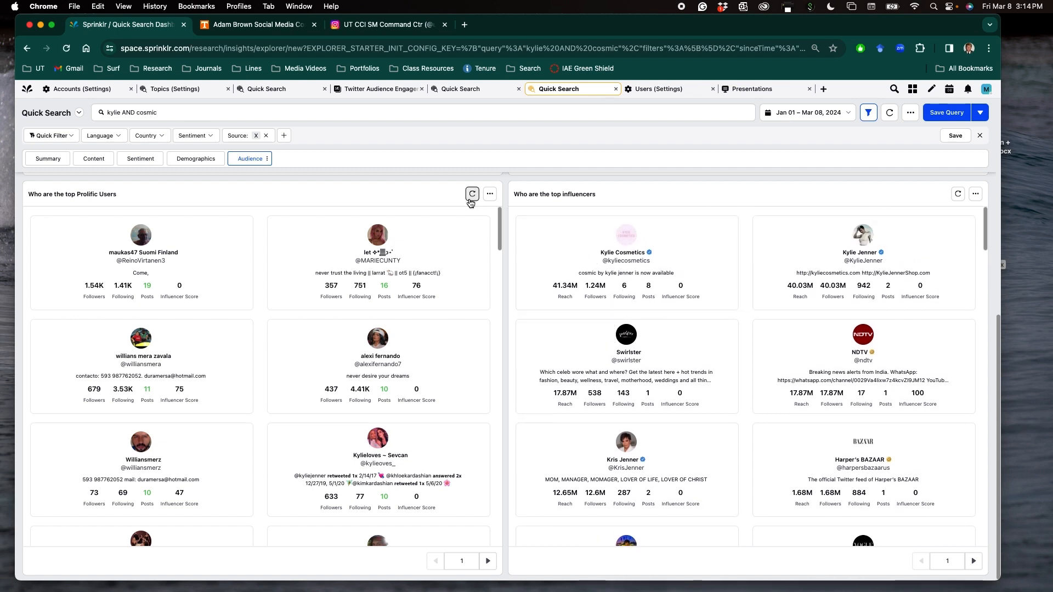
Switch to the CCI Research & Innovation Center website and read the Social Media Command Center's introduction down to its contact option
{"action": "left_click", "coordinate": [277, 24]}
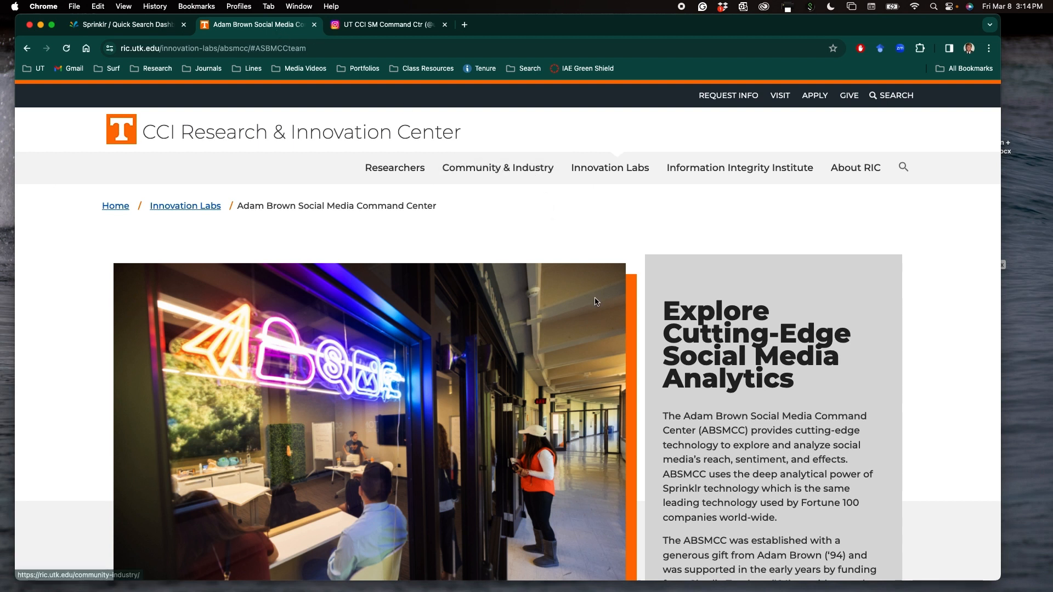
{"action": "scroll", "coordinate": [597, 302], "scroll_direction": "down", "scroll_amount": 2}
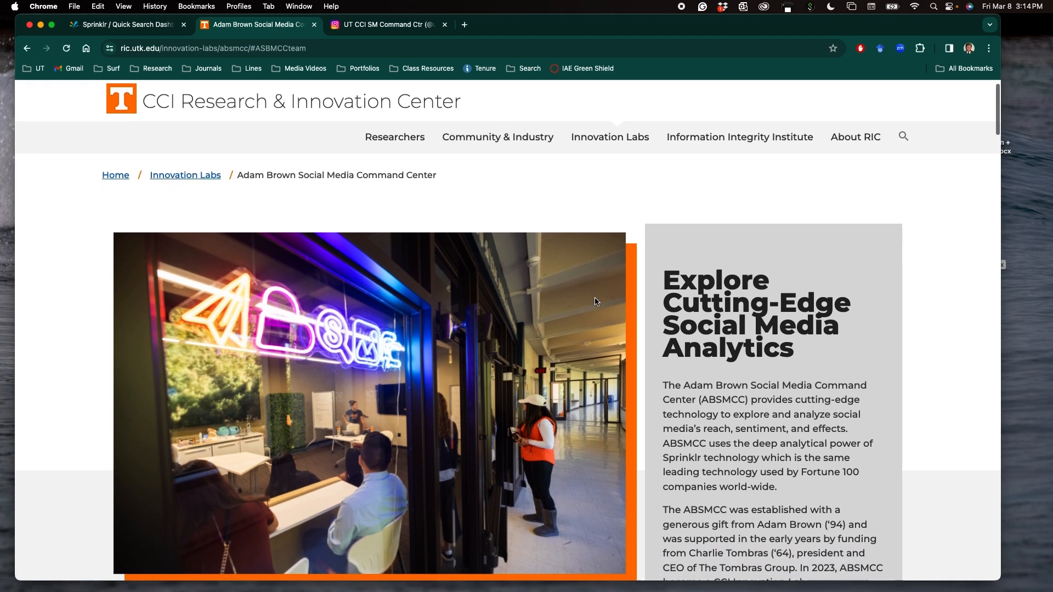
{"action": "scroll", "coordinate": [597, 302], "scroll_direction": "down", "scroll_amount": 2}
{"action": "scroll", "coordinate": [597, 301], "scroll_direction": "up", "scroll_amount": 3}
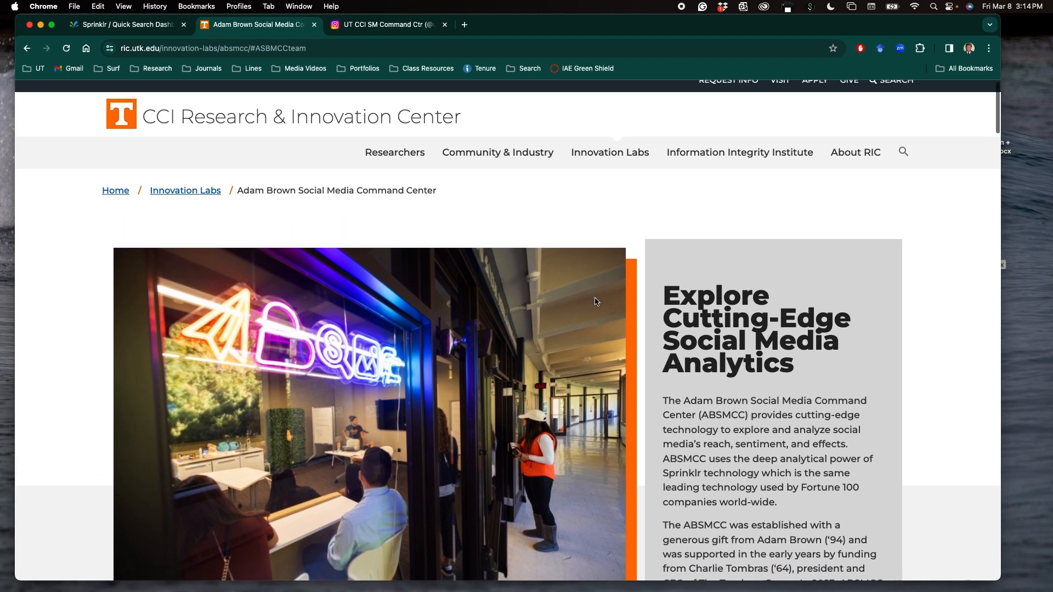
{"action": "scroll", "coordinate": [596, 301], "scroll_direction": "down", "scroll_amount": 3}
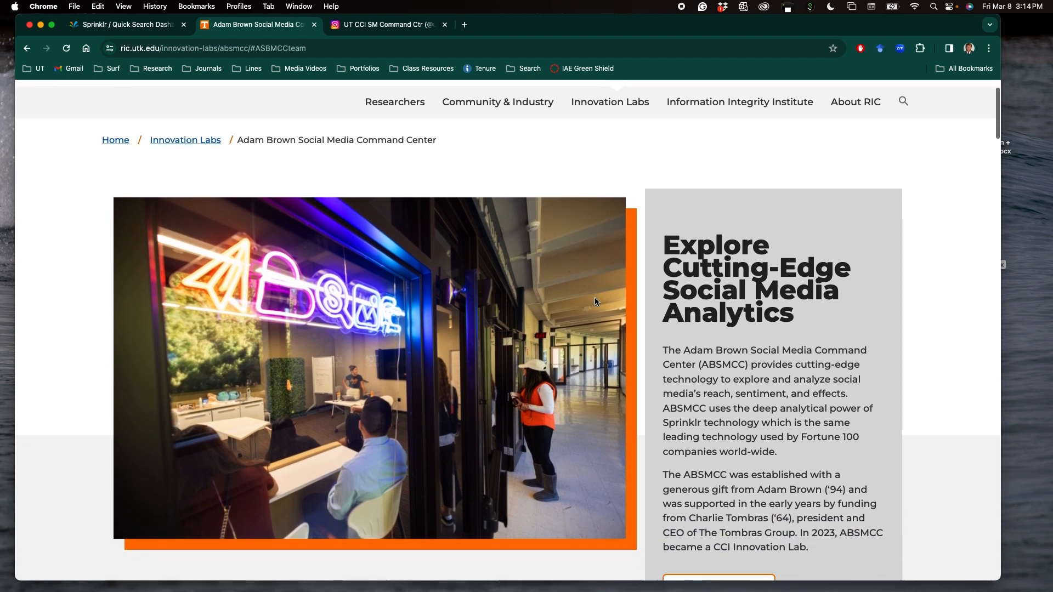
{"action": "scroll", "coordinate": [595, 301], "scroll_direction": "up", "scroll_amount": 4}
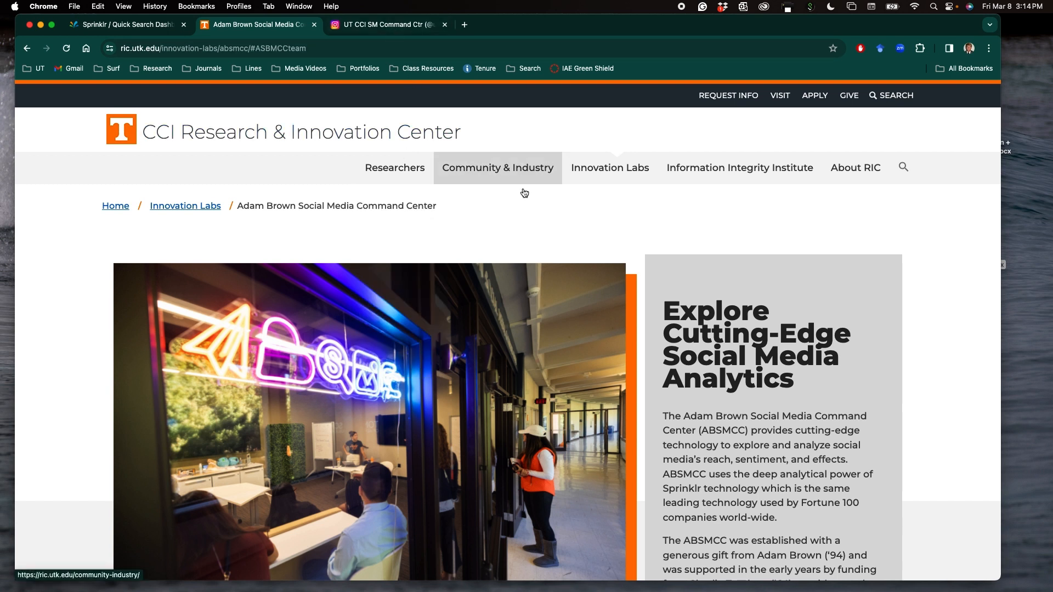
{"action": "scroll", "coordinate": [621, 298], "scroll_direction": "down", "scroll_amount": 4}
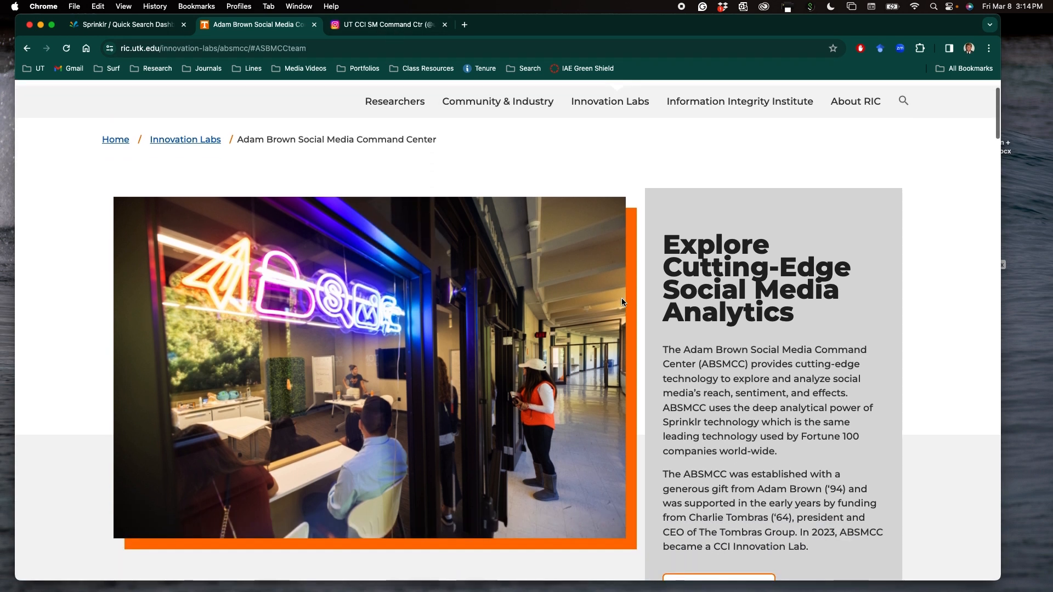
{"action": "scroll", "coordinate": [621, 298], "scroll_direction": "down", "scroll_amount": 2}
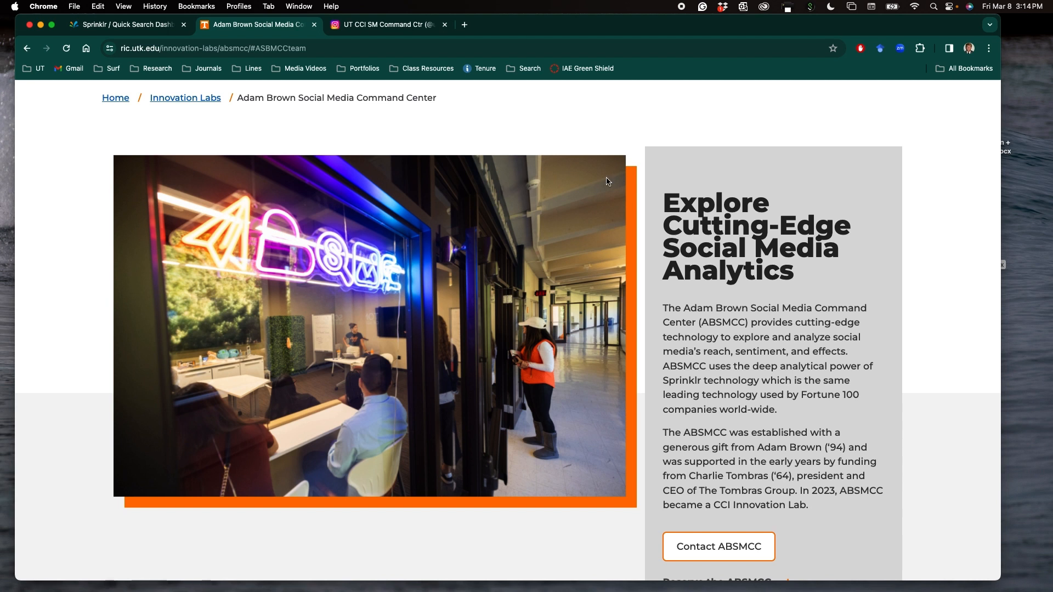
Switch to the utksmcc Instagram profile and look over its profile details and recent posts
{"action": "left_click", "coordinate": [392, 27]}
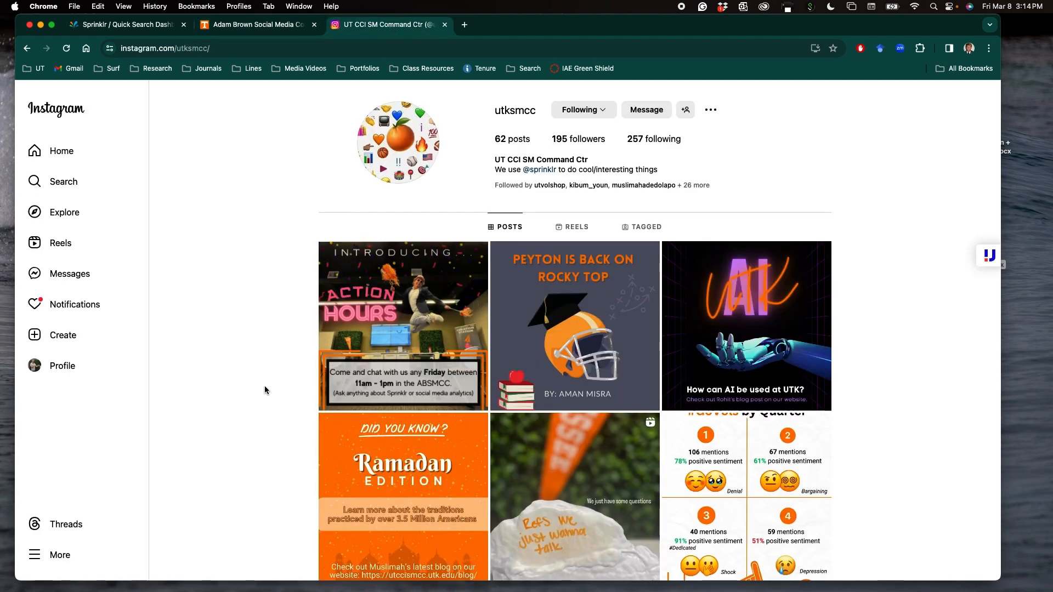
{"action": "scroll", "coordinate": [262, 394], "scroll_direction": "down", "scroll_amount": 2}
{"action": "scroll", "coordinate": [262, 394], "scroll_direction": "up", "scroll_amount": 2}
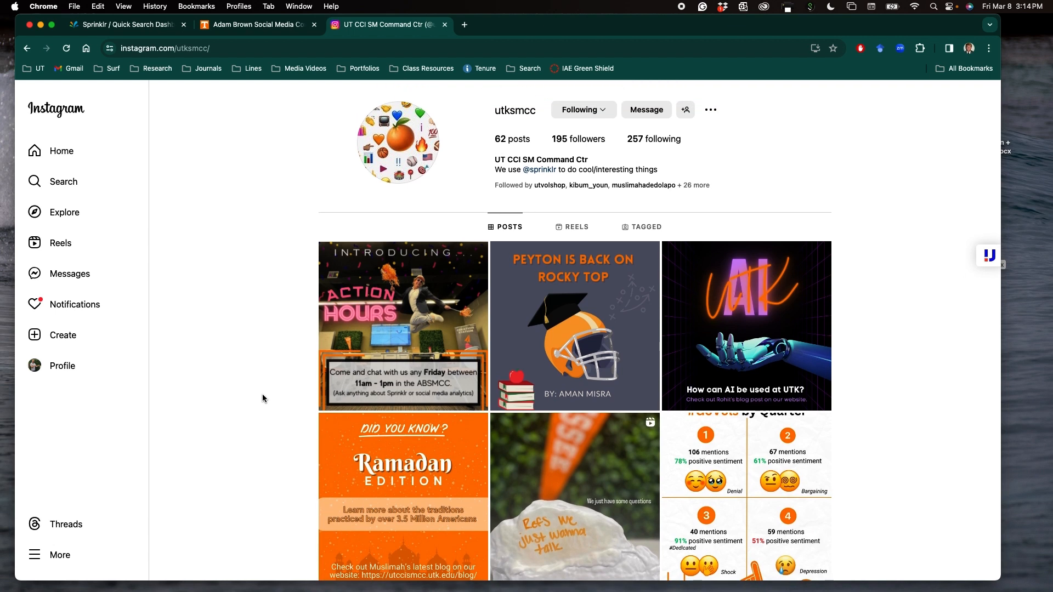